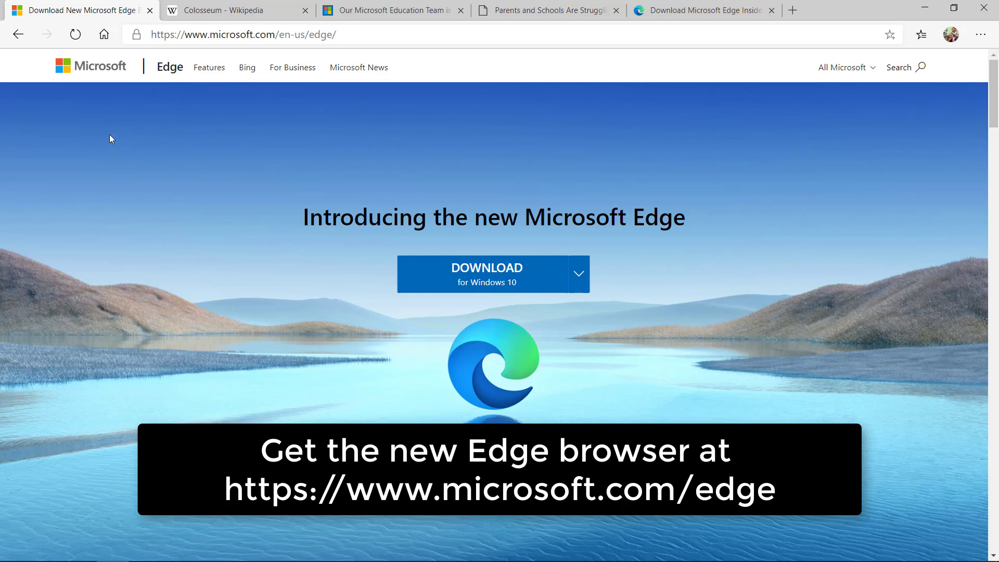
Step: On the Colosseum article, start Read aloud at 'The Colosseum could hold', then pause it
click(226, 11)
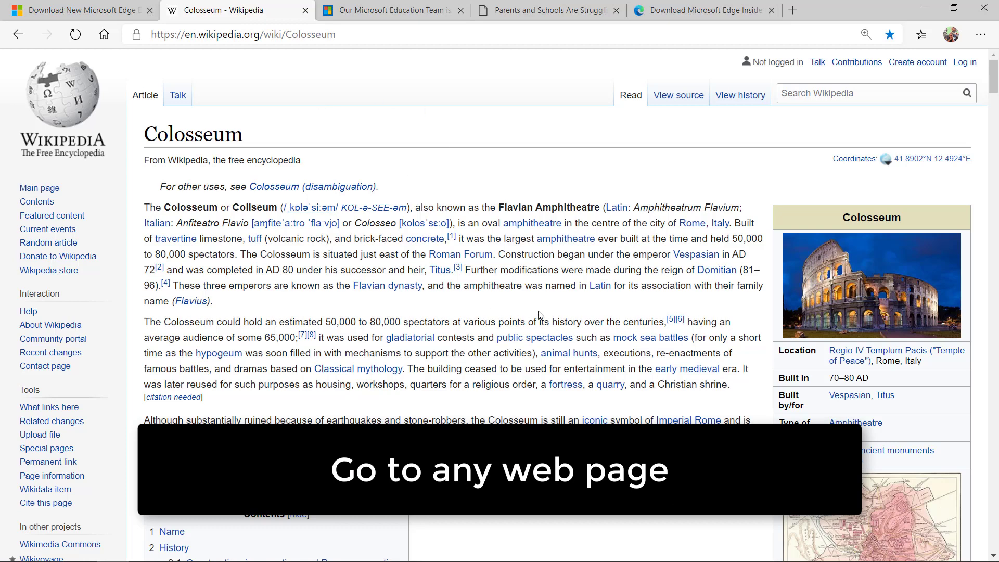
double_click(151, 323)
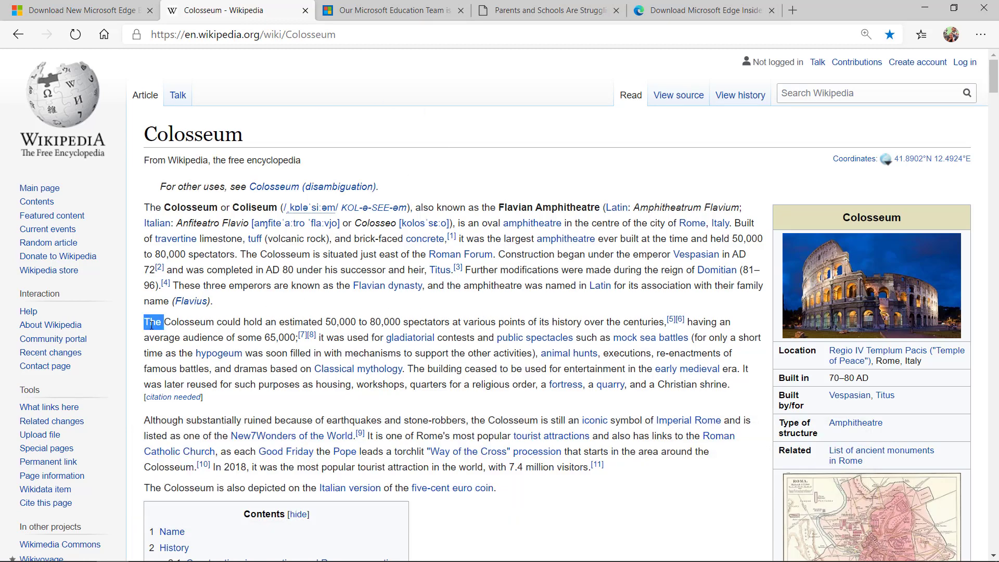
right_click(149, 323)
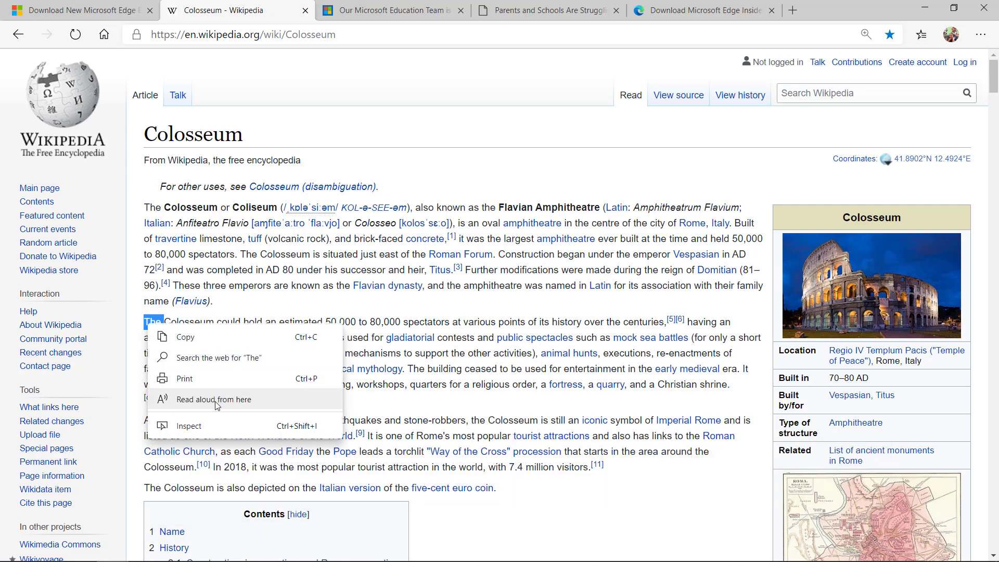
click(214, 401)
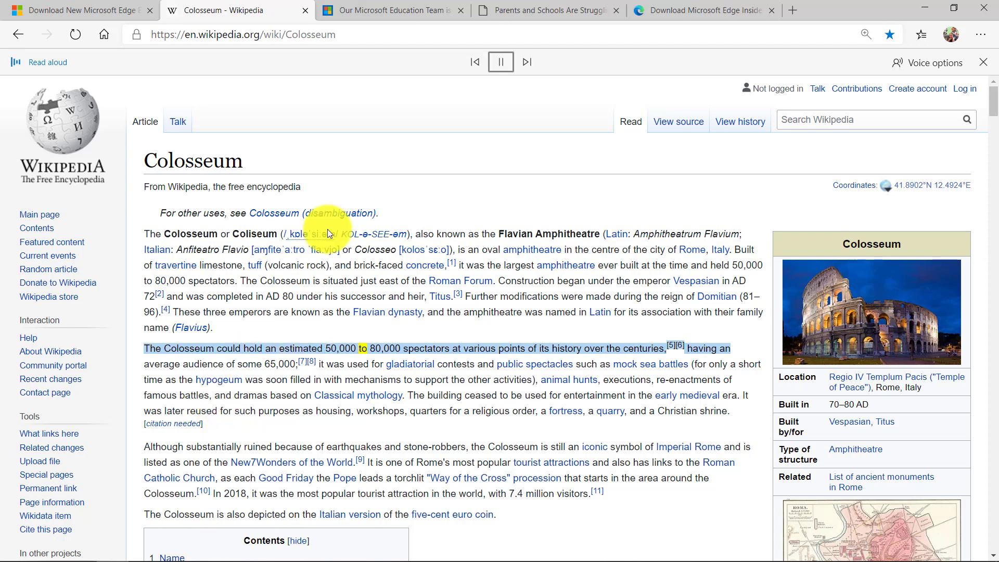
click(502, 65)
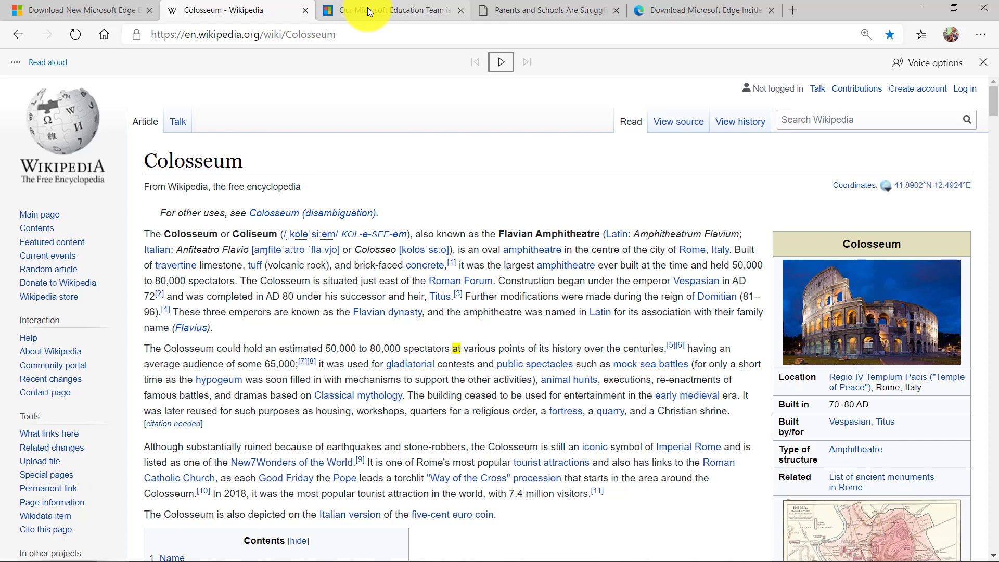
Step: On the Education blog post, read aloud from 'To make it easier', then pause
click(367, 7)
scroll(309, 364, down, 10)
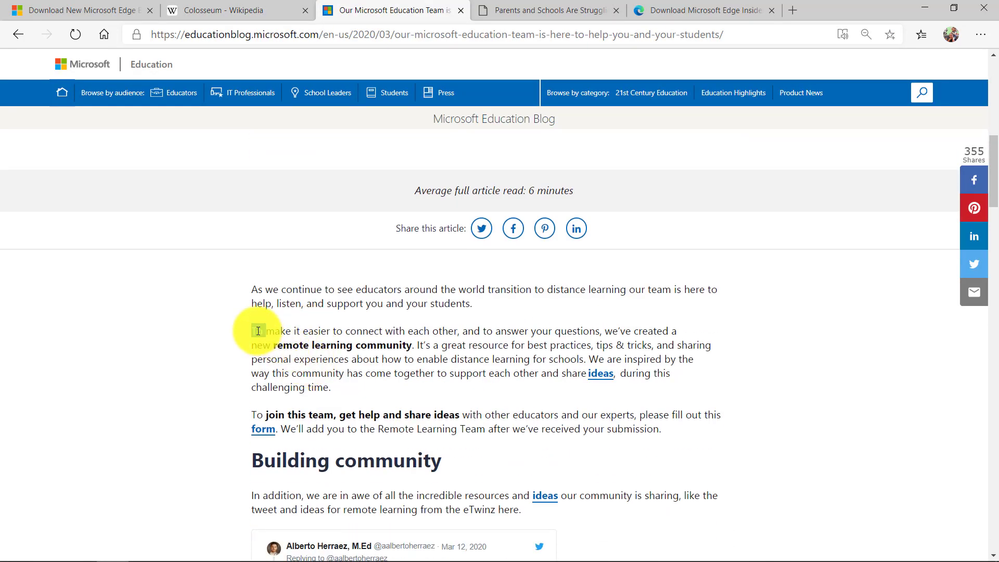
right_click(258, 331)
click(310, 405)
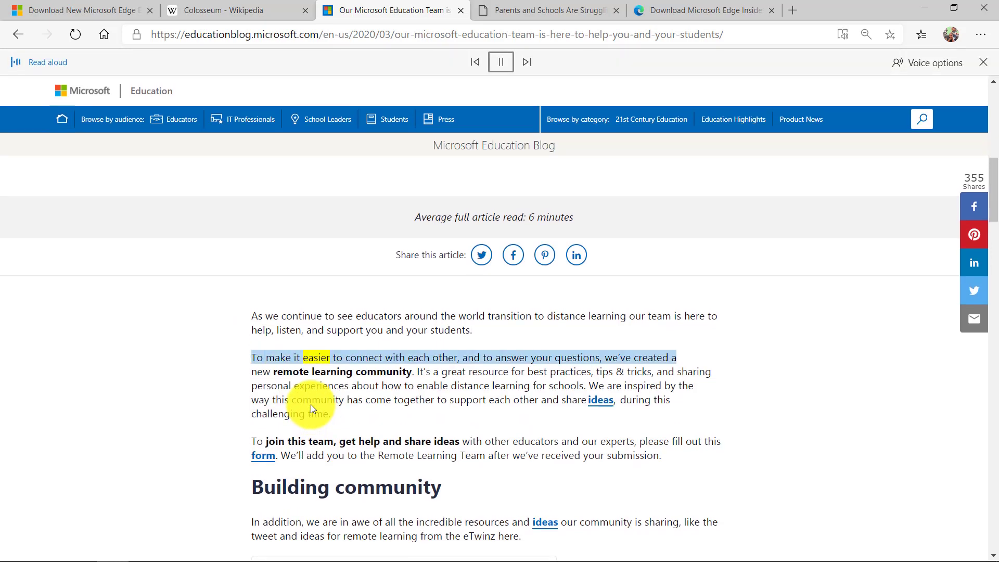
click(505, 65)
Step: Browse the Read aloud voice list, keep the Jessa voice, and close Read aloud
click(928, 64)
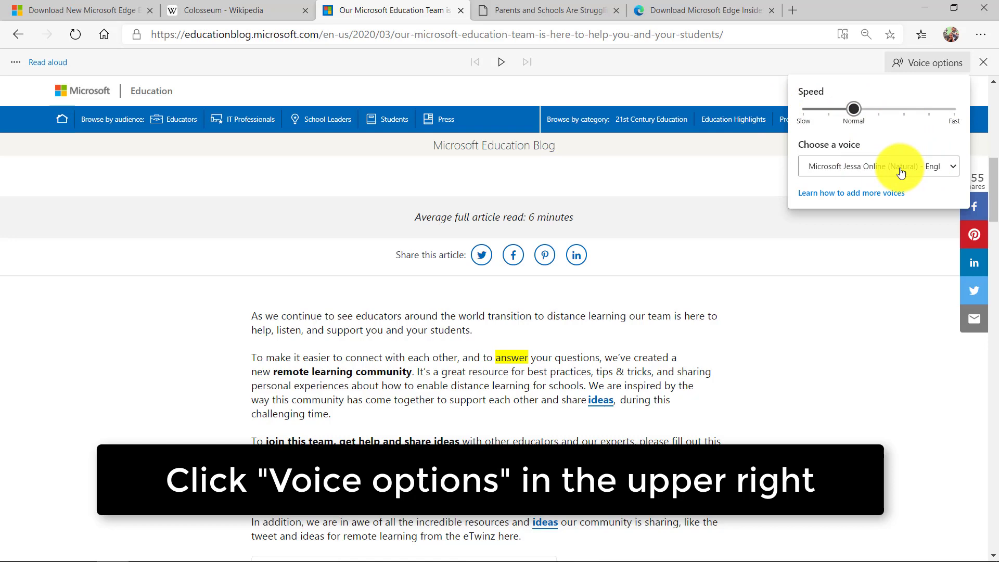
click(867, 167)
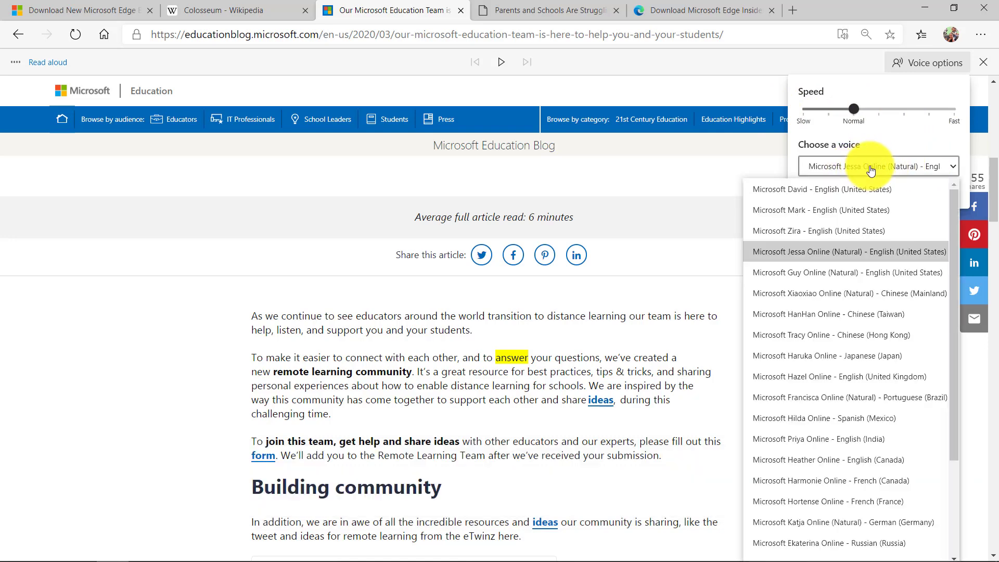
click(904, 133)
click(983, 61)
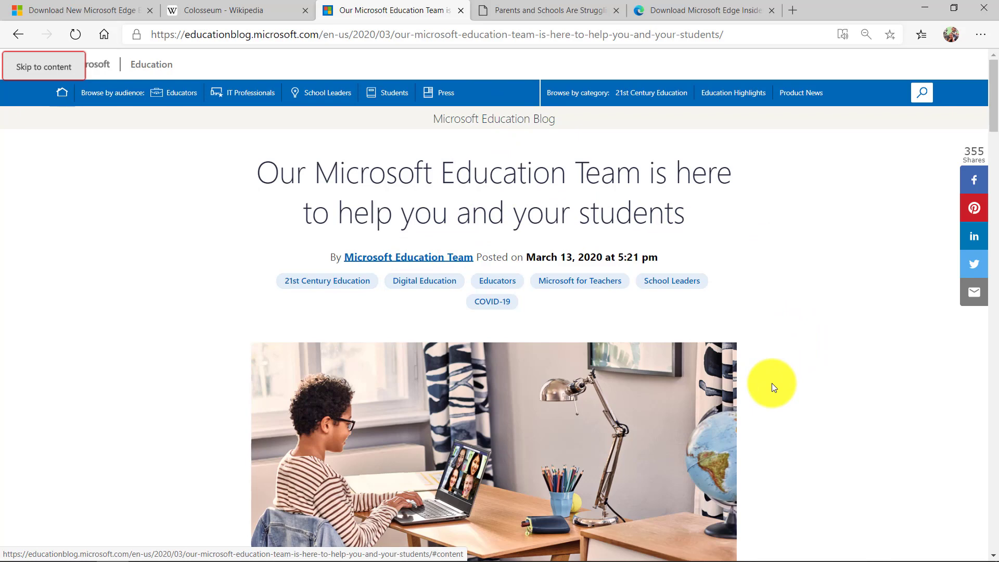
Step: Open the Education blog post in Immersive Reader and pin its toolbar
scroll(773, 402, down, 10)
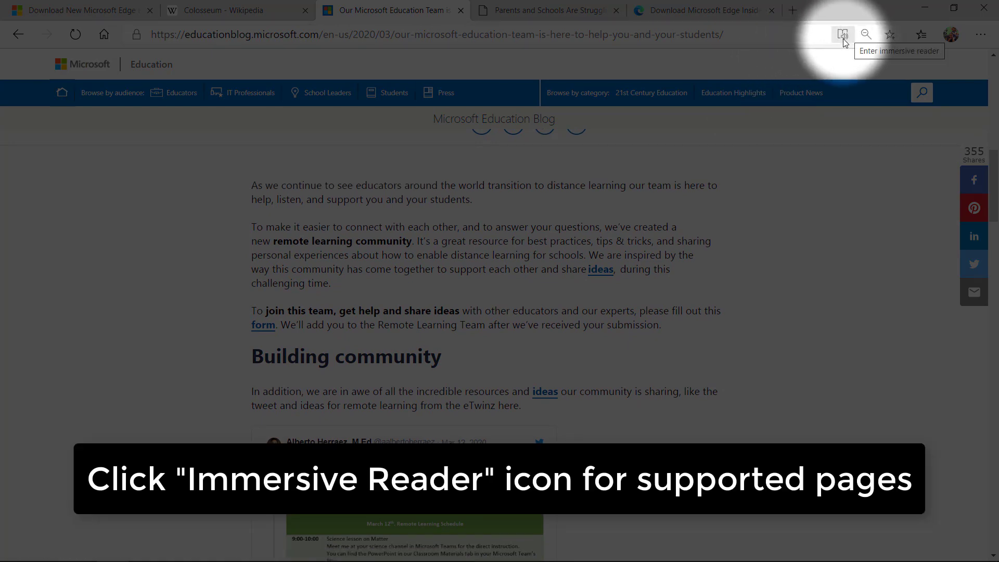
click(843, 36)
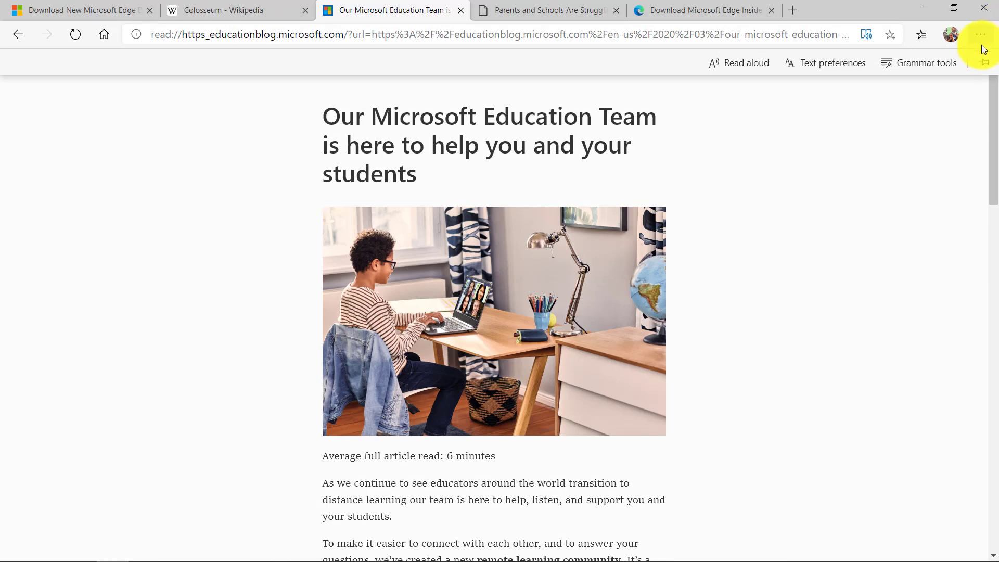
click(984, 62)
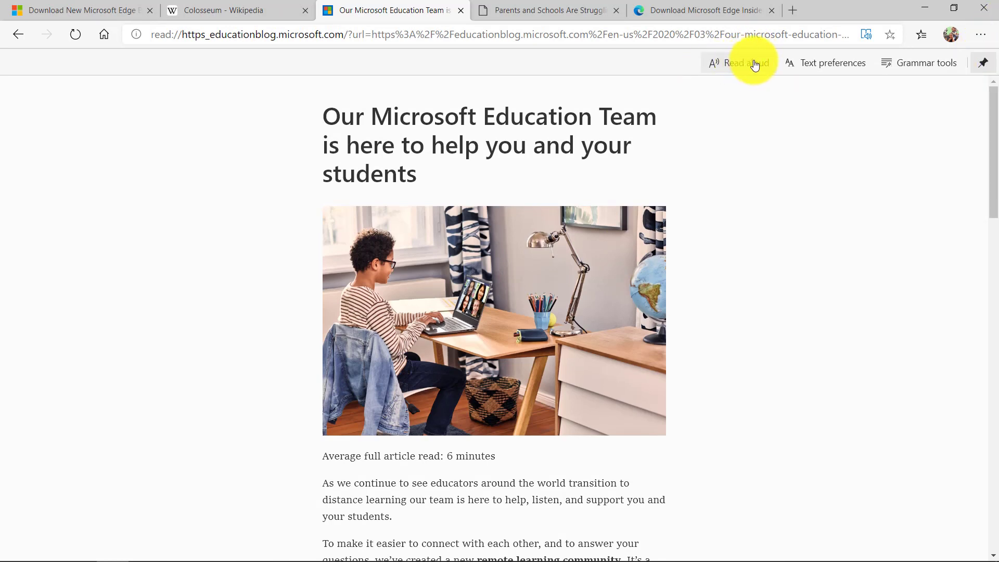
Step: Enlarge the text, try purple and green themes before choosing black, and turn on text spacing
click(834, 70)
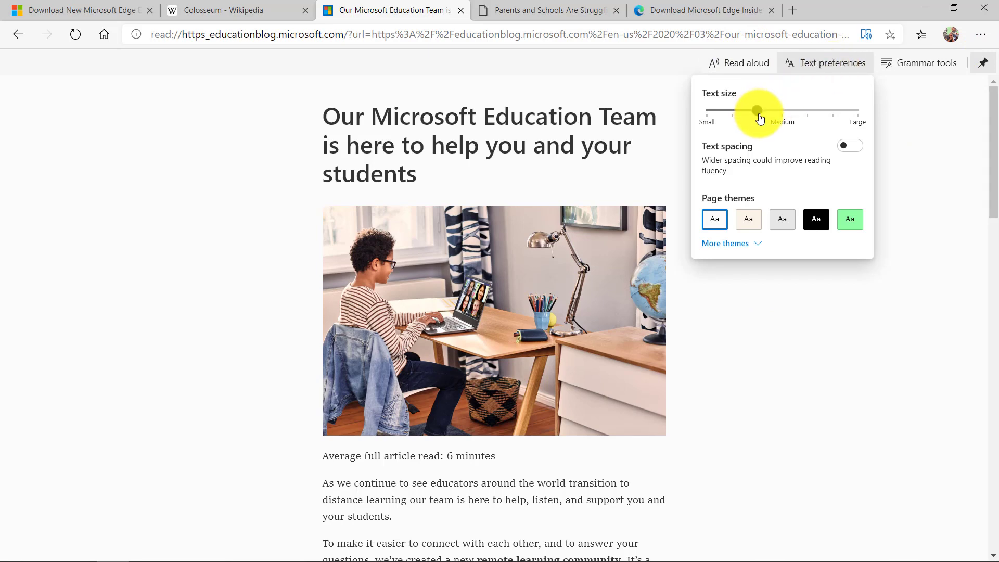
drag(758, 111, 807, 112)
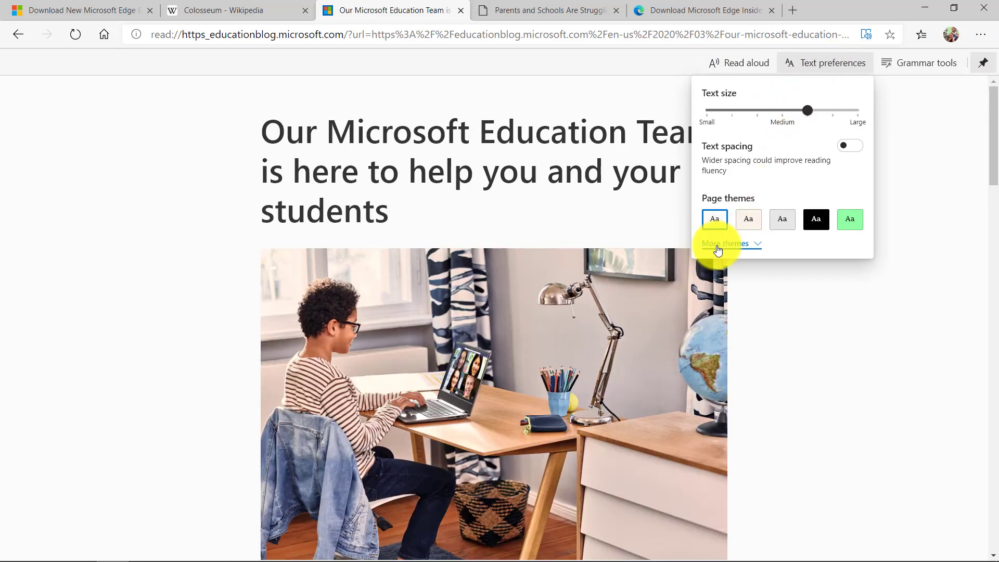
click(718, 248)
click(816, 218)
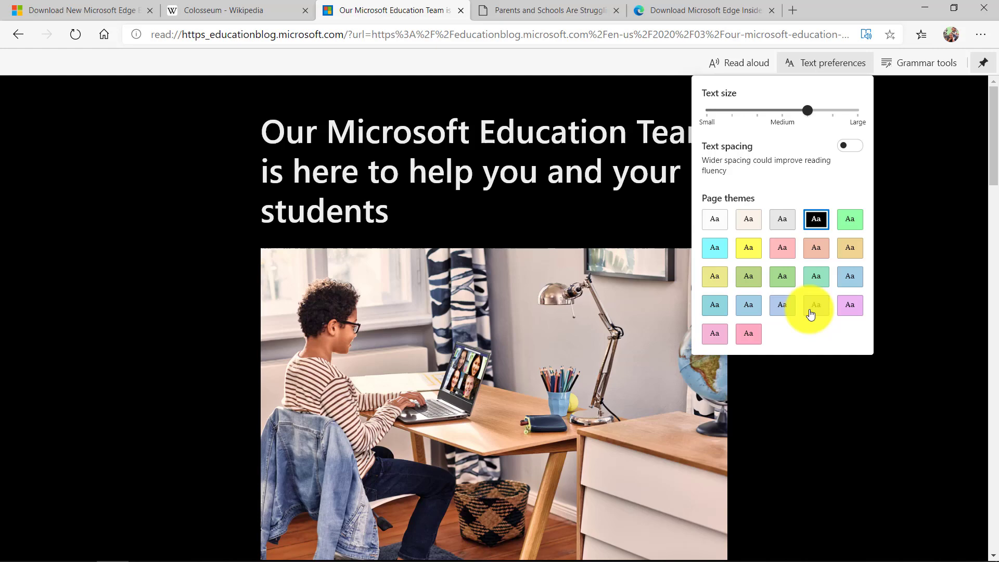
click(849, 306)
scroll(854, 436, down, 7)
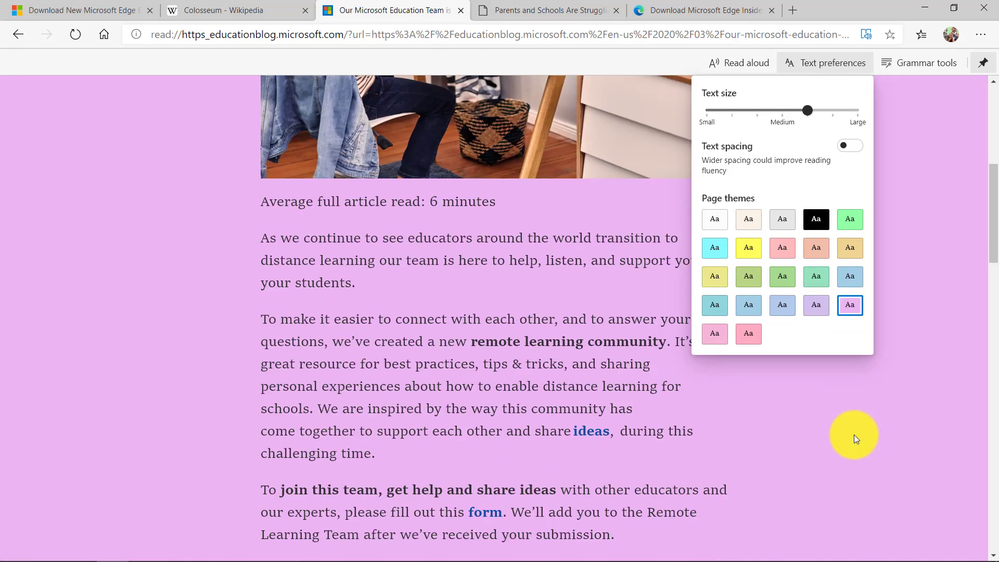
click(853, 229)
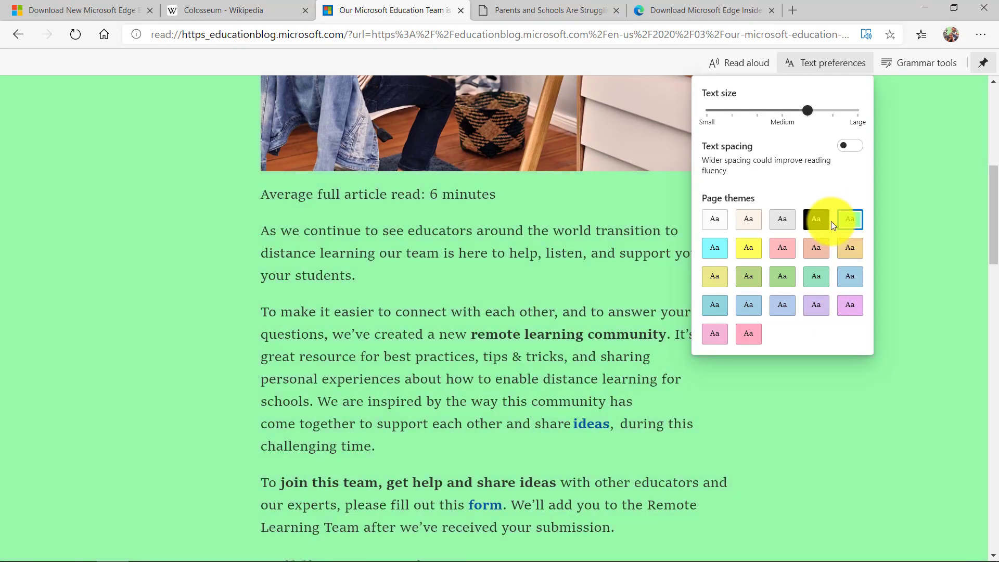
click(814, 223)
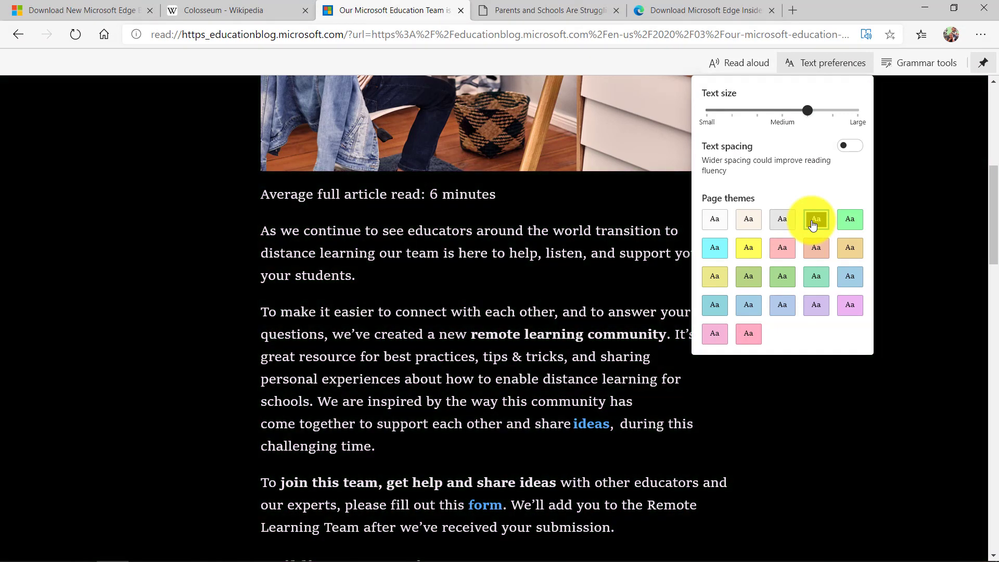
click(850, 145)
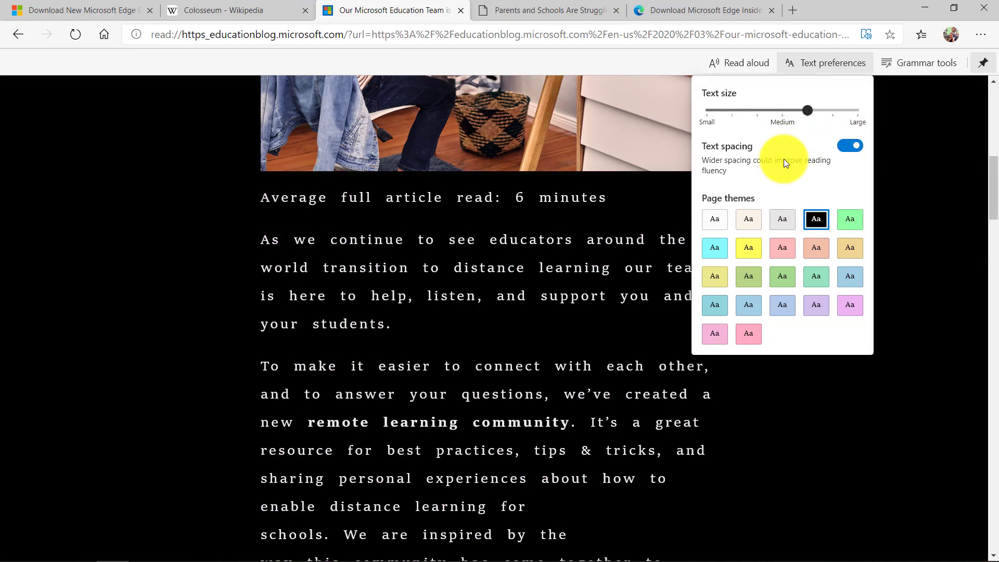
scroll(523, 294, down, 2)
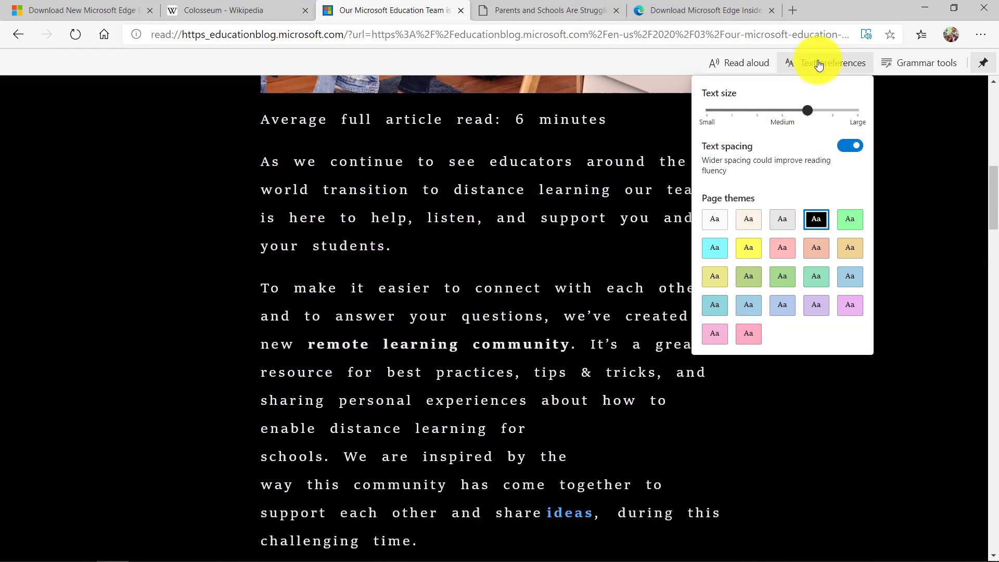
Step: Turn on syllables and noun and adjective highlighting, with verbs and labels off
click(909, 70)
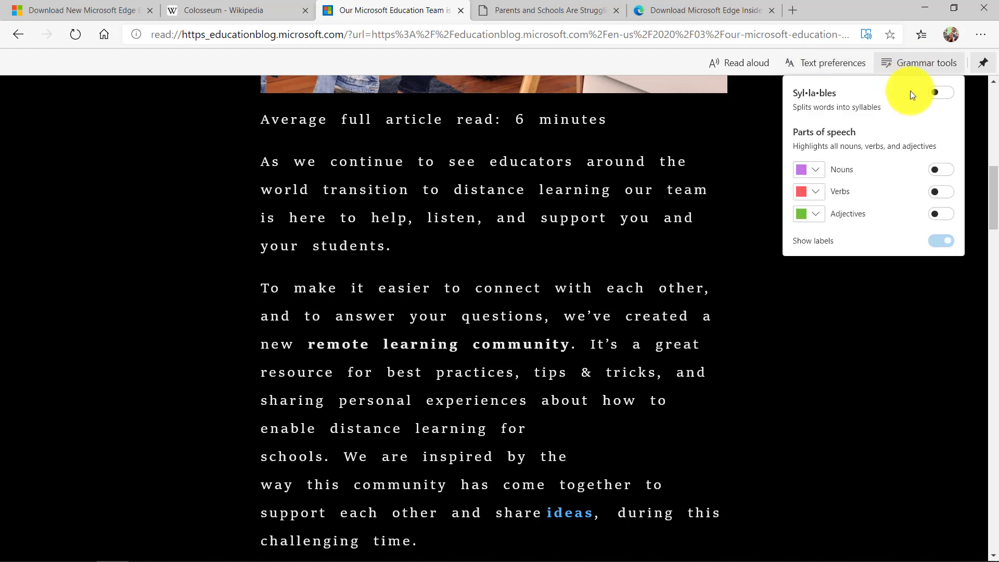
click(942, 96)
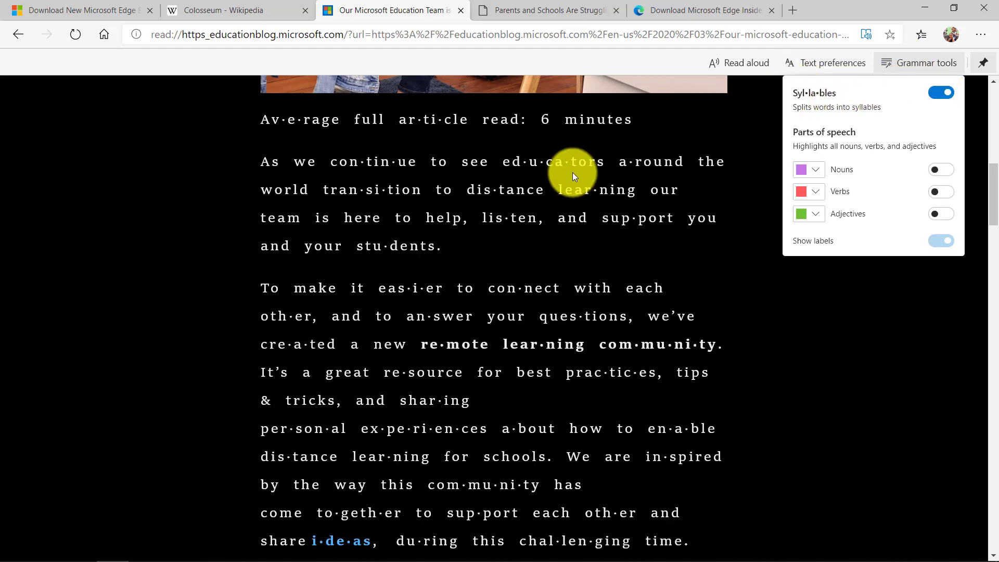
click(942, 170)
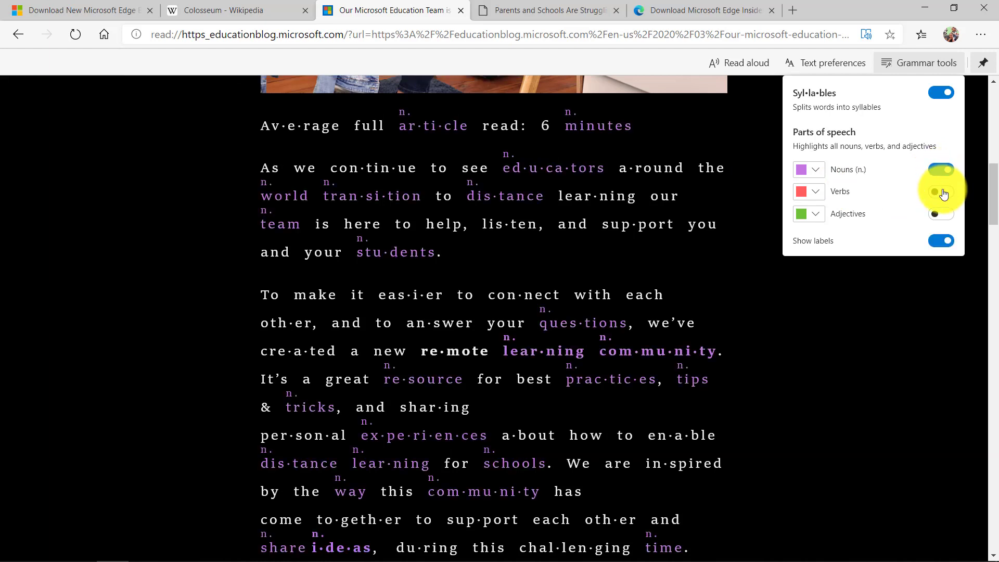
click(944, 193)
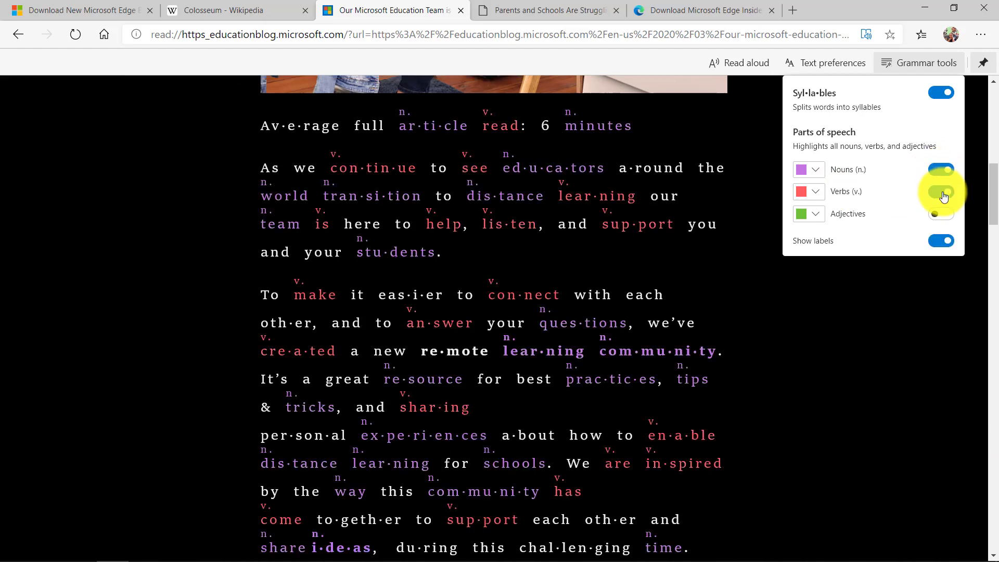
click(942, 215)
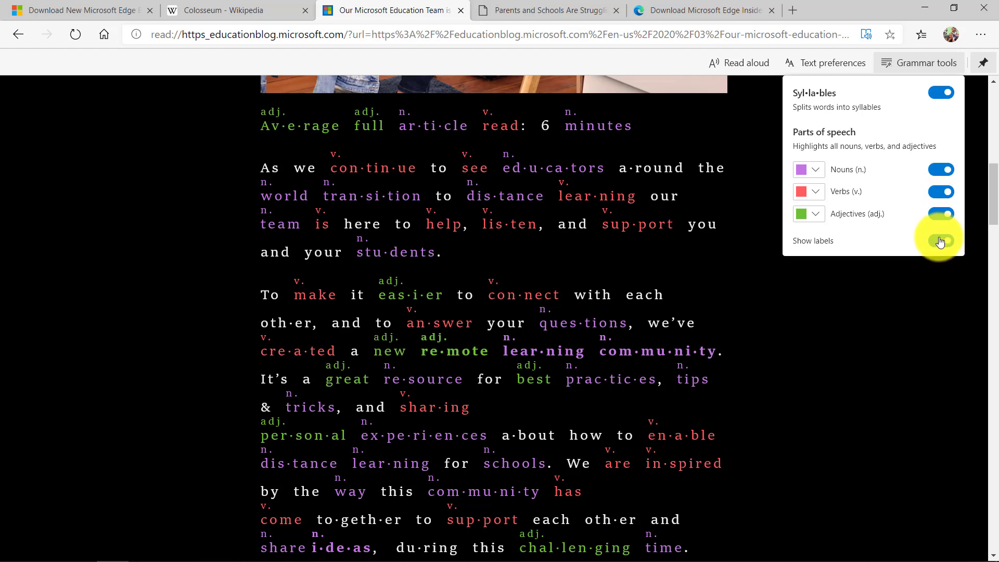
click(940, 241)
click(940, 192)
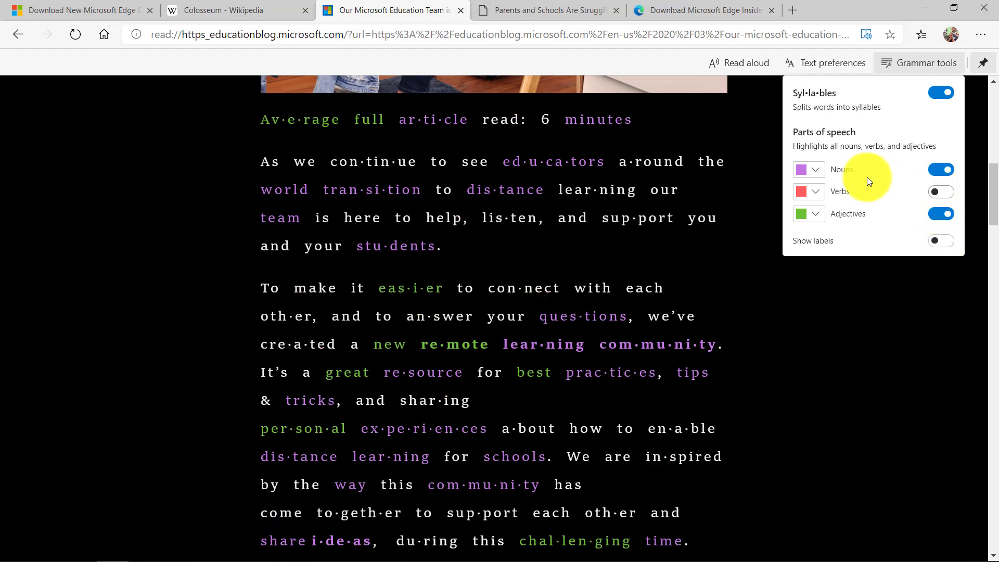
Step: Set the noun highlight colour to light blue and close grammar tools
click(809, 172)
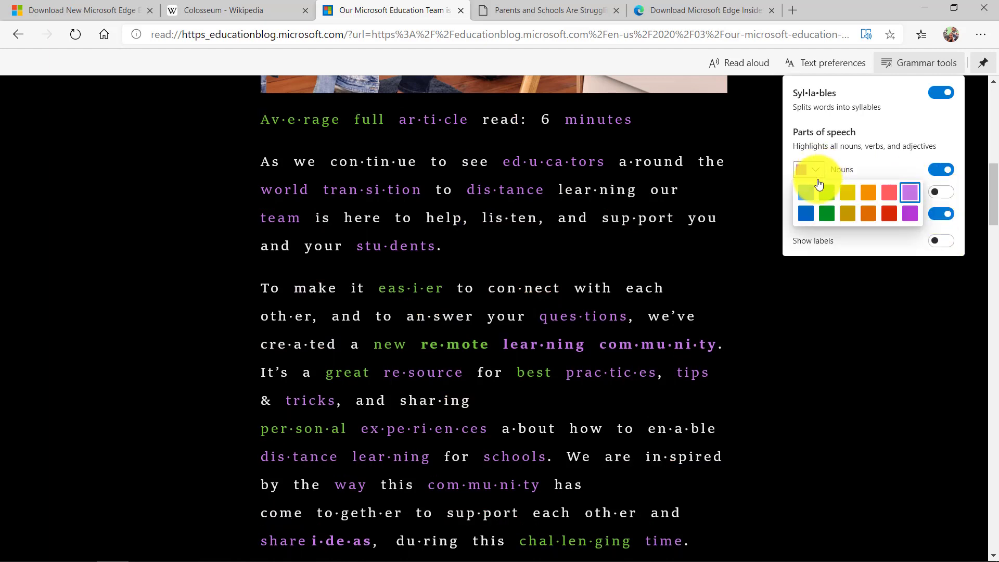
click(806, 193)
click(779, 332)
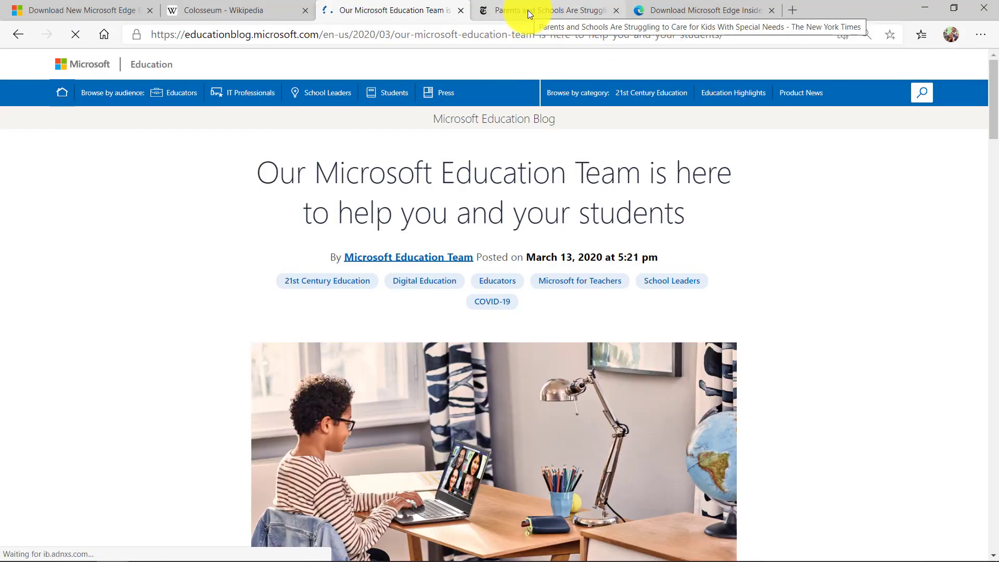
Step: Bring up the NYT article 'Parents and Schools Are Struggling to Care for Kids With Special Needs'
click(528, 10)
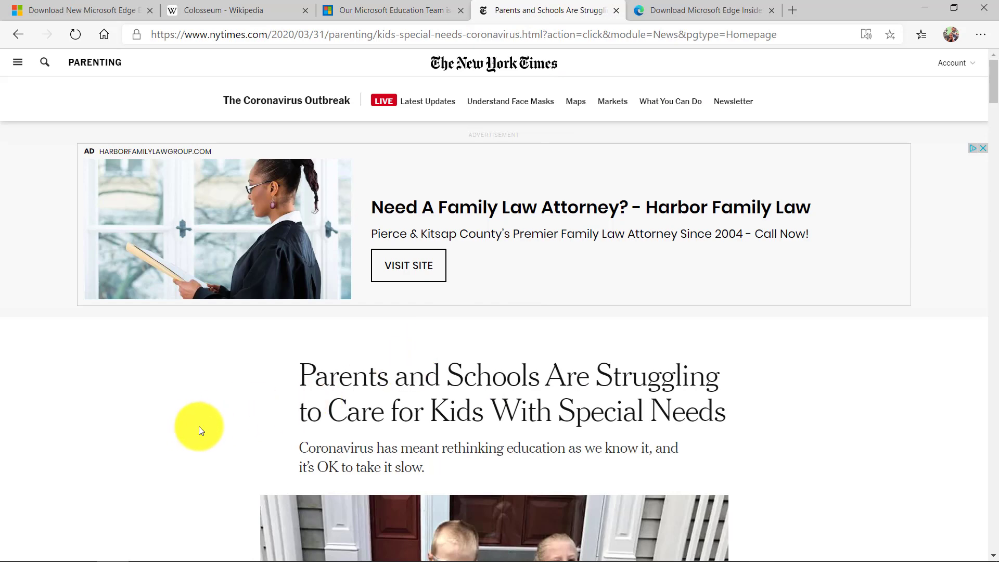
scroll(725, 406, down, 3)
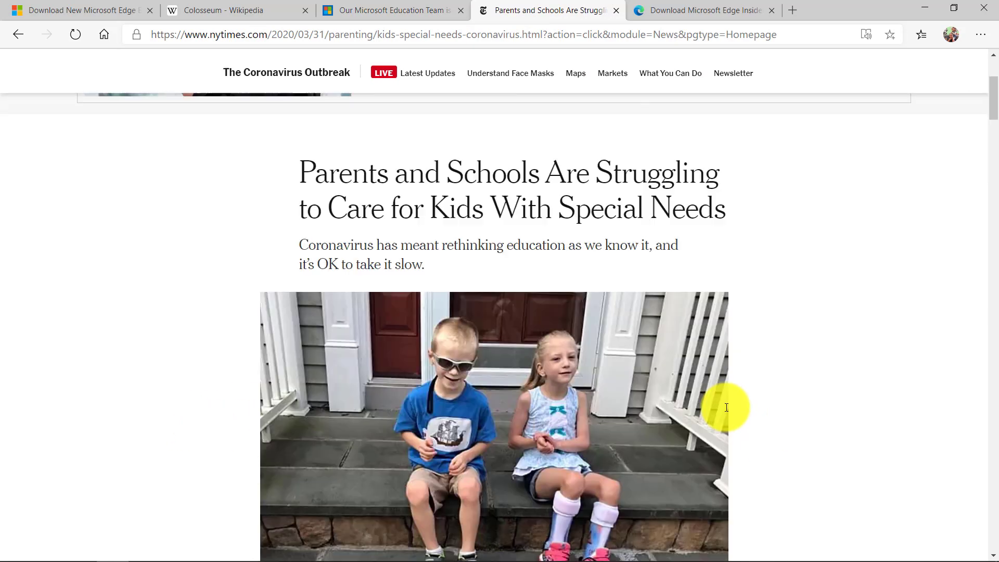
scroll(725, 406, up, 3)
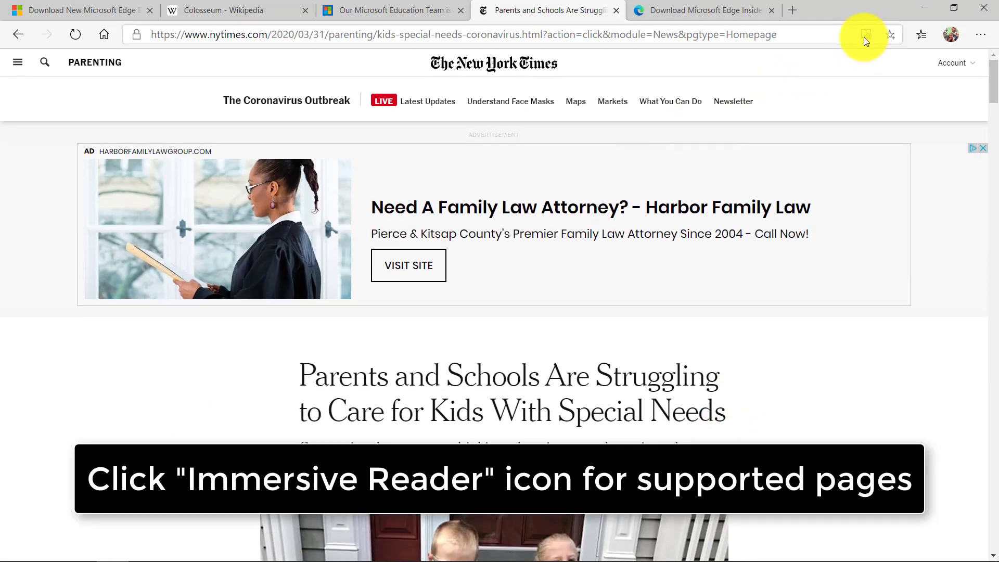
Step: Open the NYT article in Immersive Reader with the green page theme
click(866, 37)
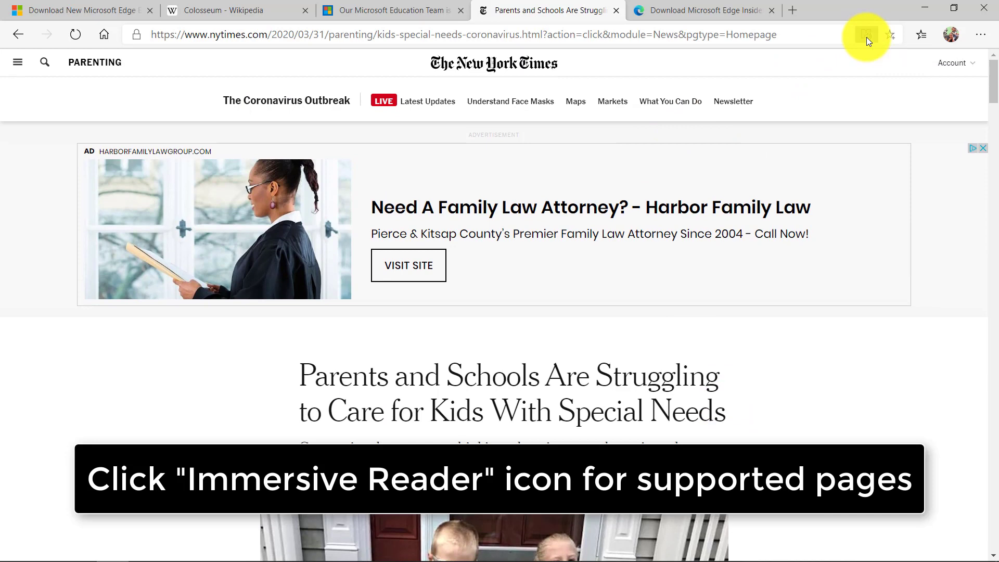
scroll(749, 333, down, 3)
scroll(750, 337, down, 10)
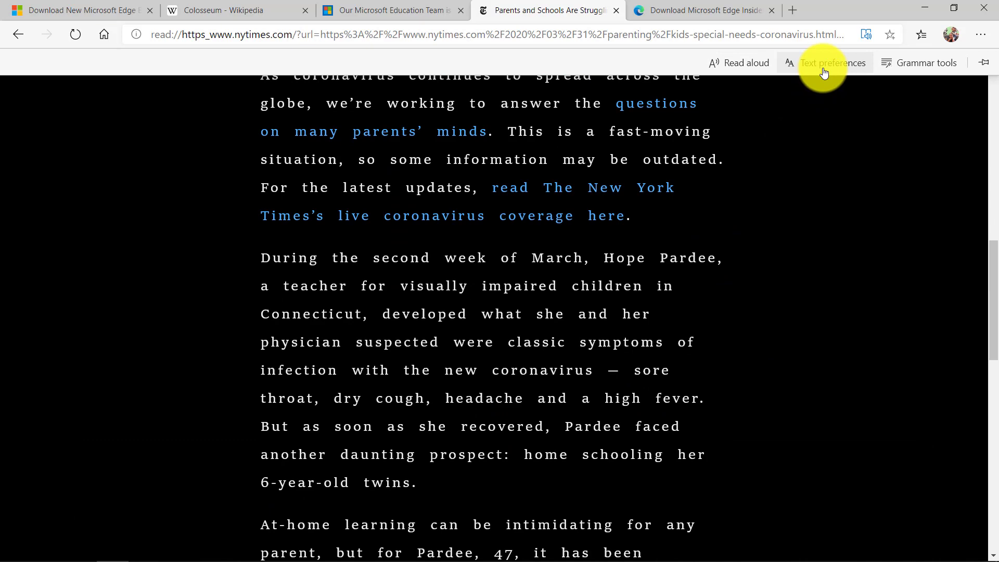
click(820, 70)
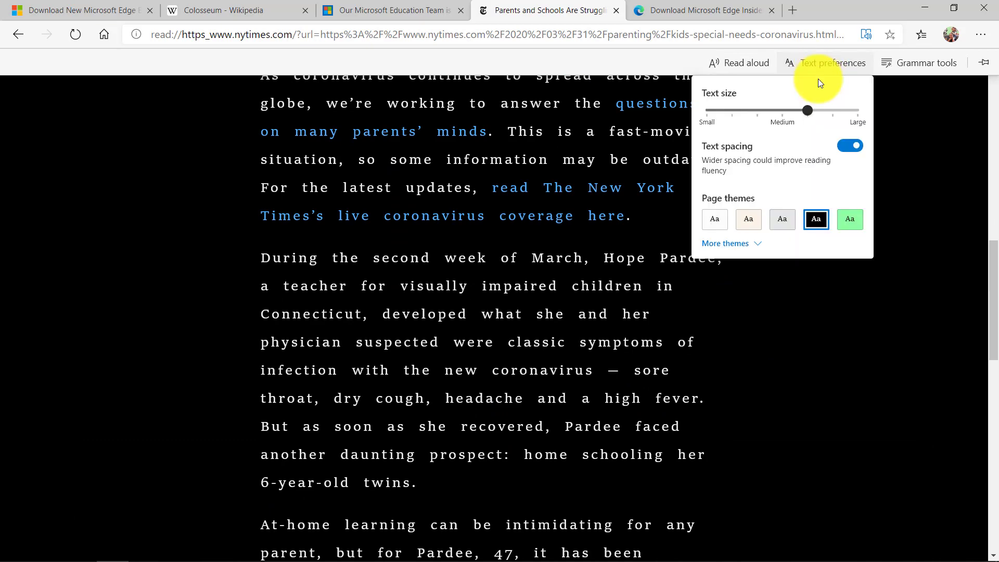
click(850, 219)
click(784, 362)
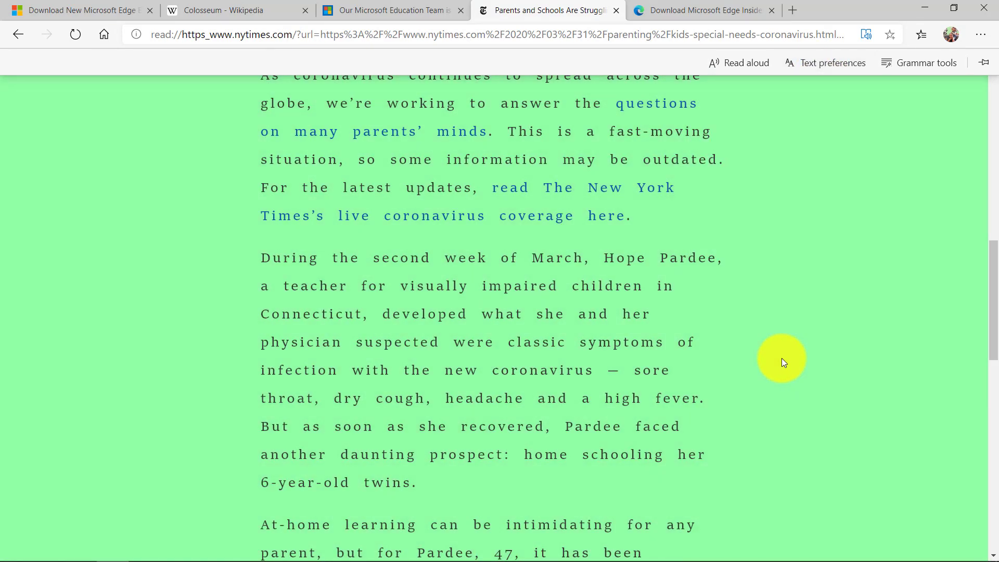
Step: Turn on syllable splitting in grammar tools, then exit Immersive Reader
click(919, 63)
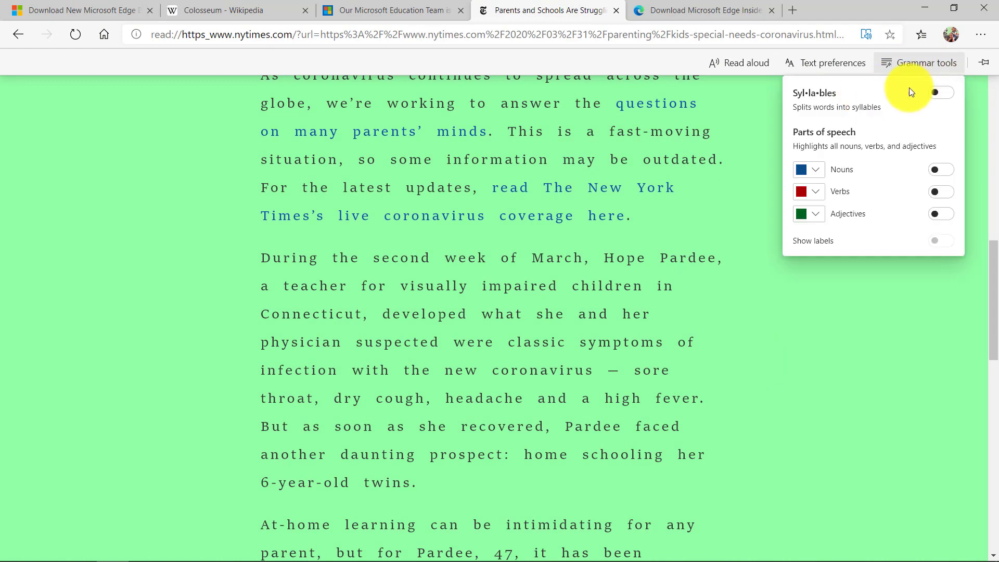
click(943, 93)
click(743, 130)
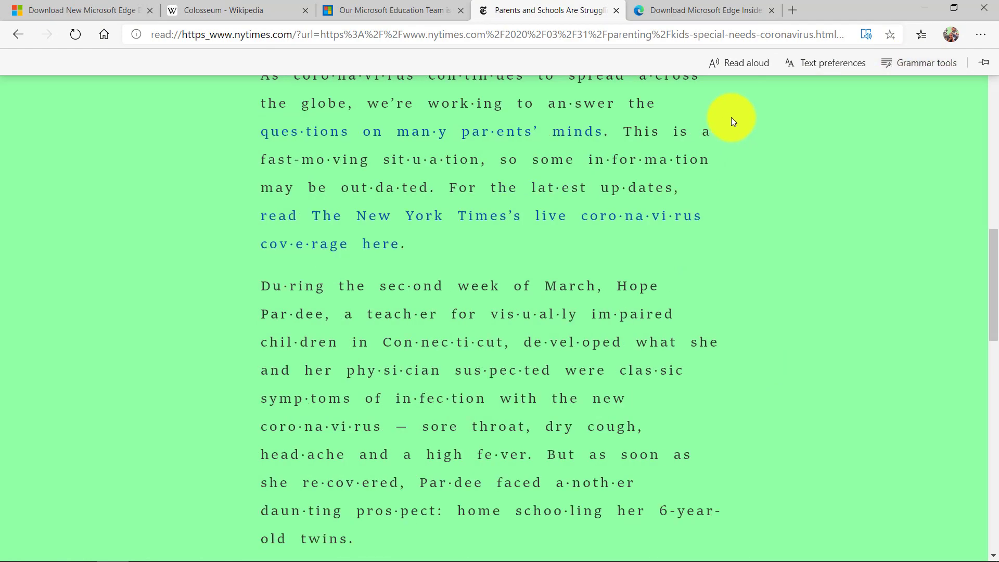
click(865, 35)
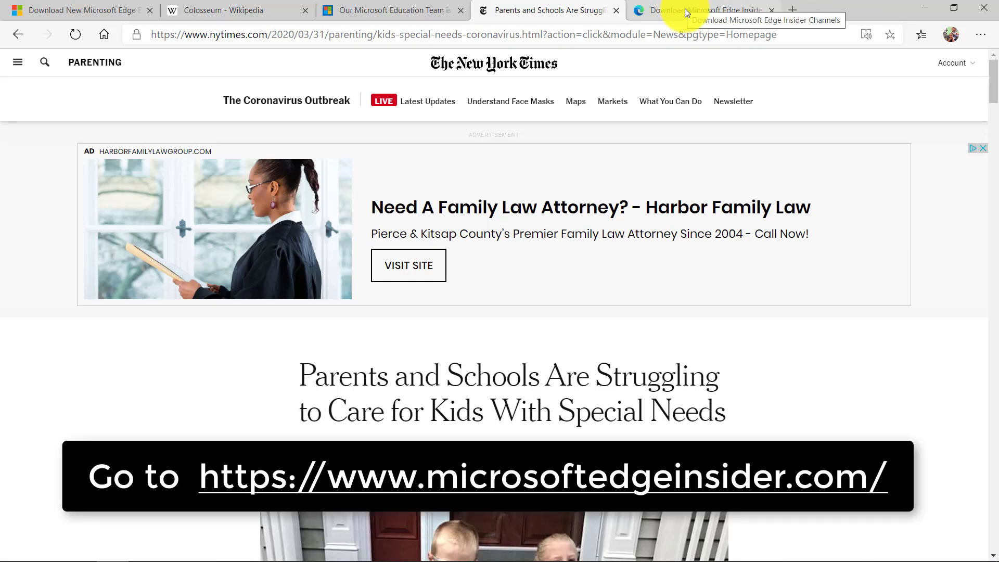
Step: Switch to the Edge Insider download page and scroll through the Canary Channel section
click(685, 9)
scroll(672, 170, up, 2)
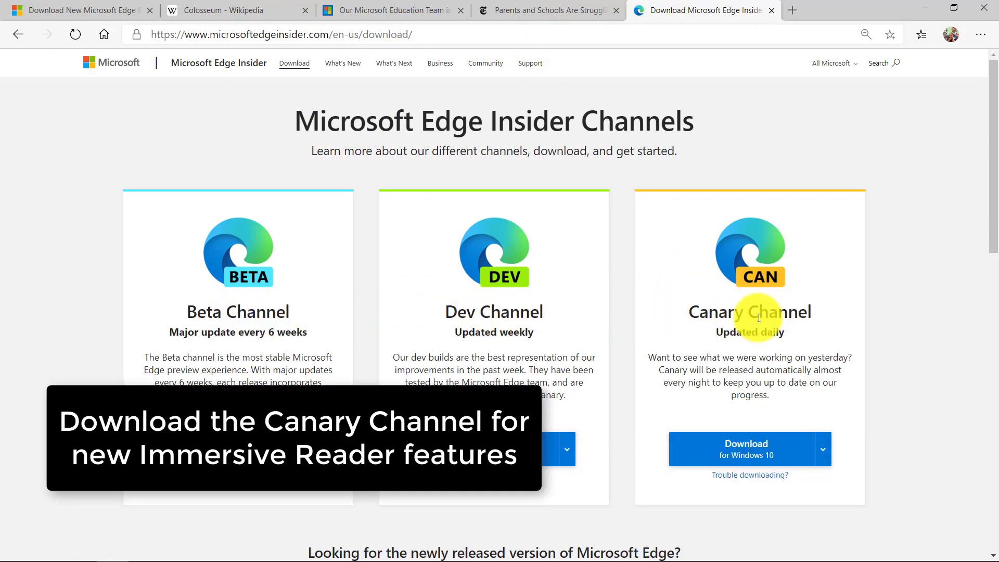
scroll(759, 318, down, 2)
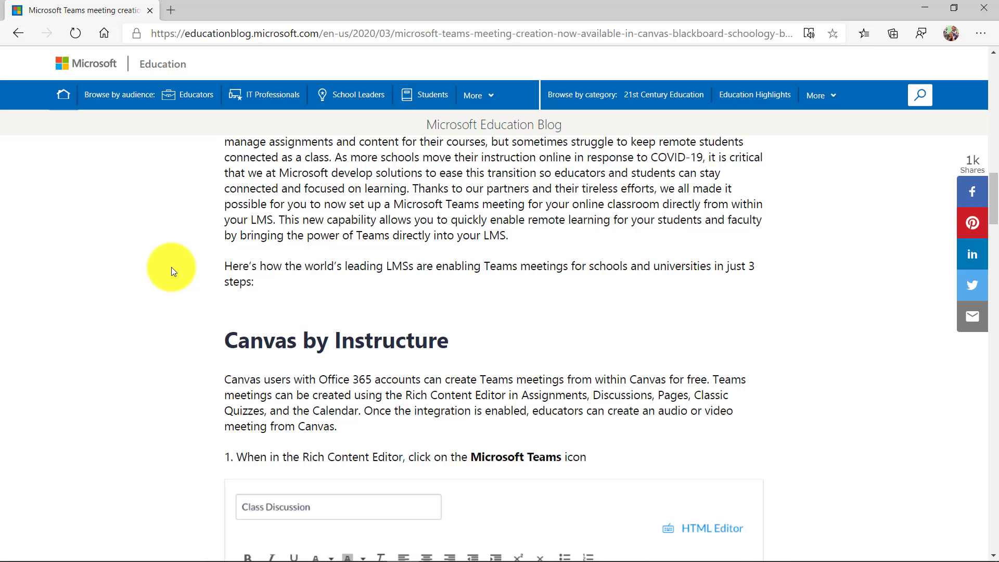
Step: Select the Teams meeting blog's intro paragraph and open only it in Immersive Reader
scroll(172, 268, up, 1)
drag(264, 346, 227, 183)
right_click(346, 230)
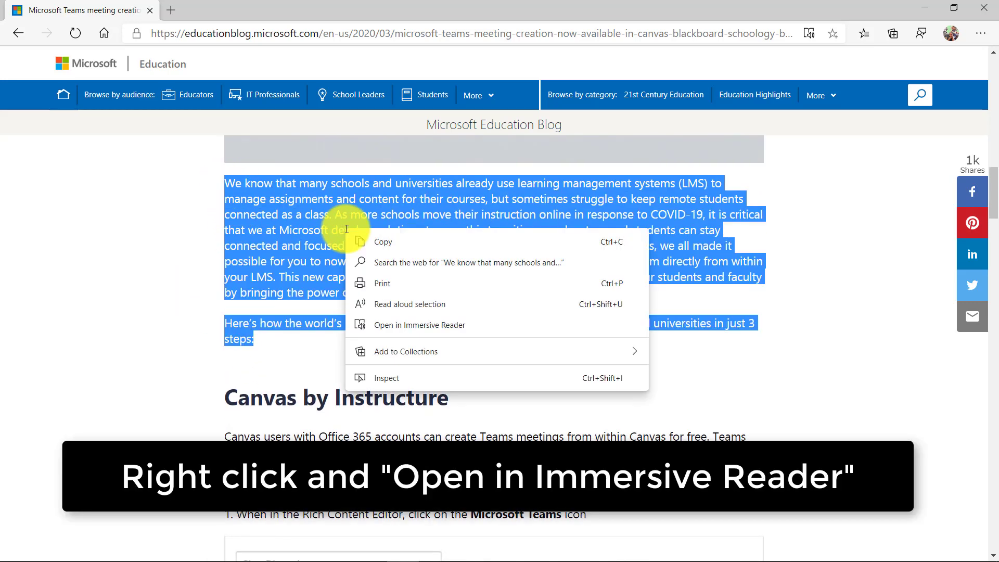
click(496, 325)
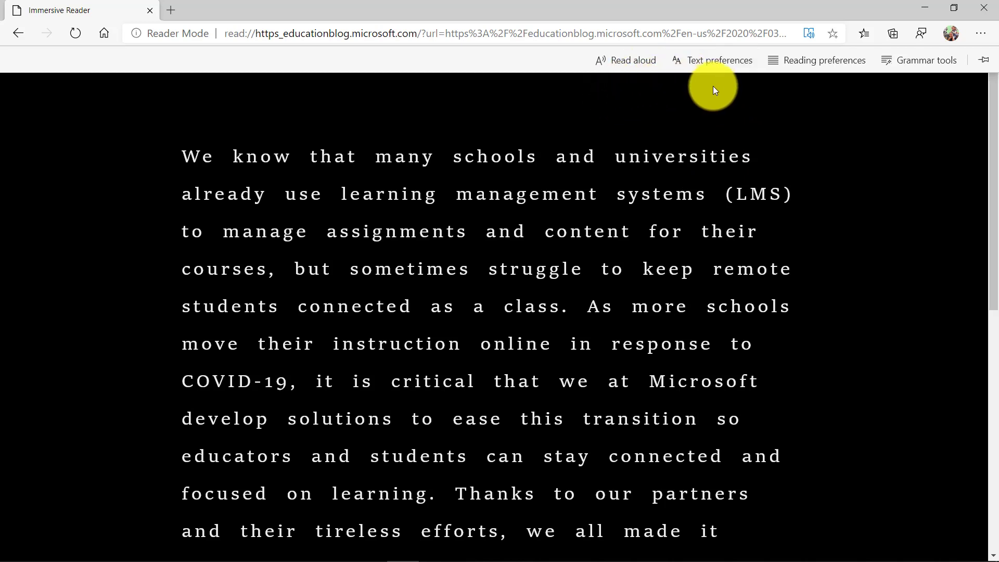
Step: Turn on Line focus and apply the green page theme
click(729, 61)
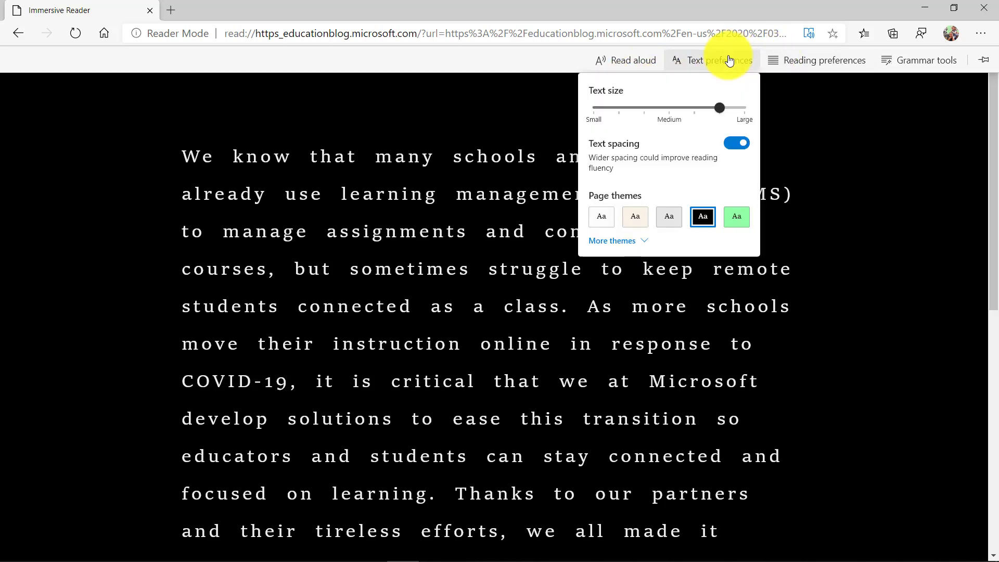
click(795, 60)
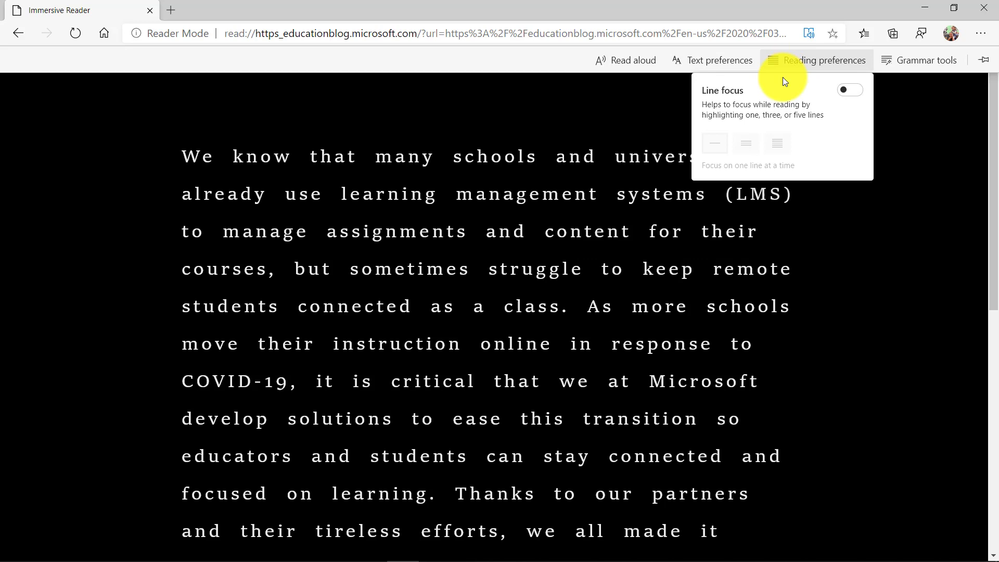
click(850, 90)
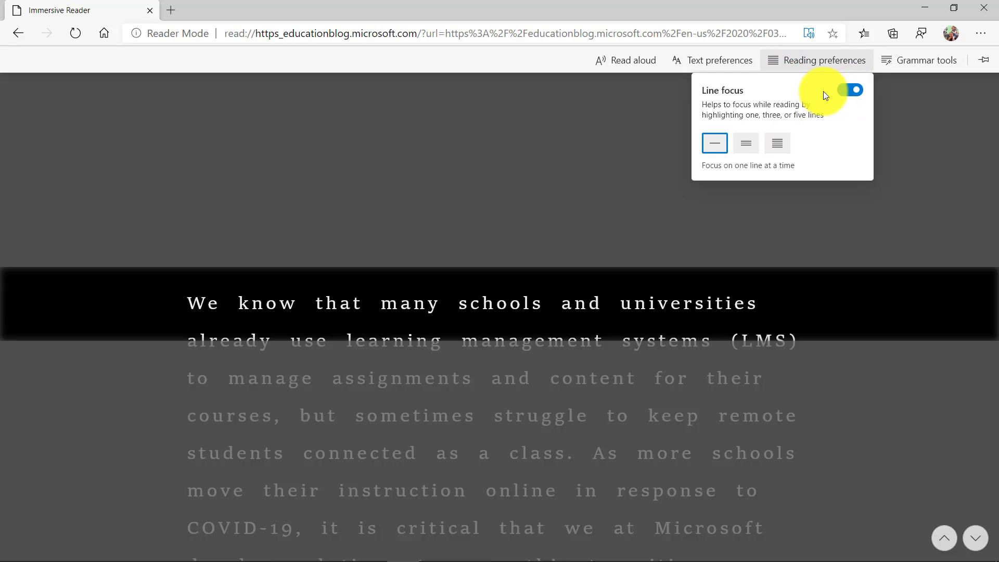
click(717, 63)
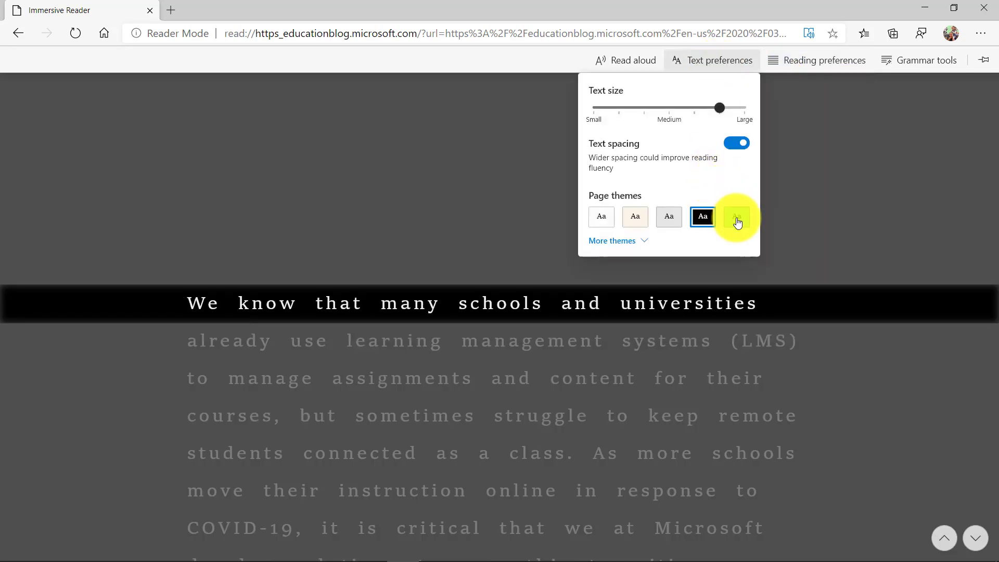
click(738, 222)
Step: Move the focused line down to the 'courses' line, then back up one
click(972, 539)
click(974, 539)
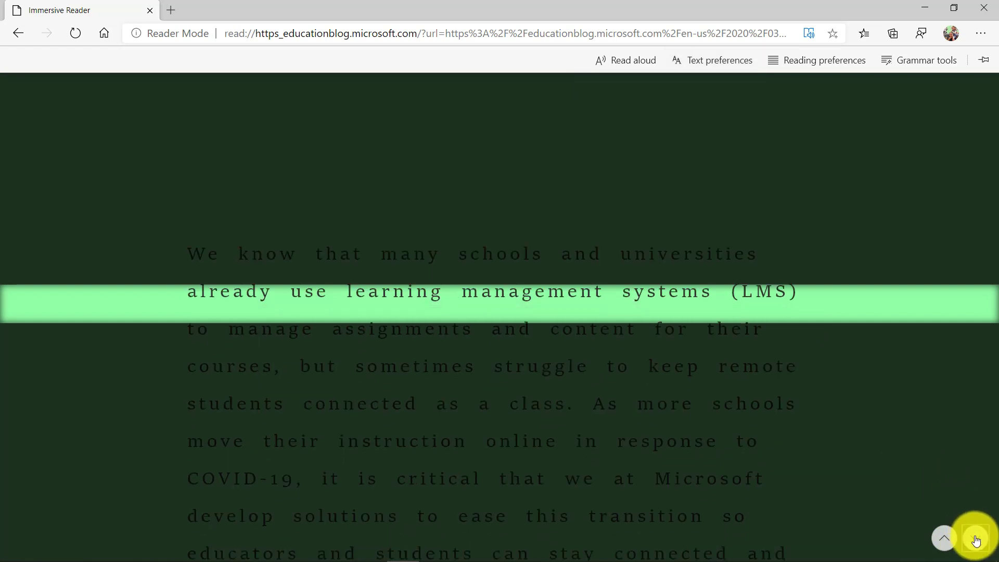
click(974, 539)
click(944, 538)
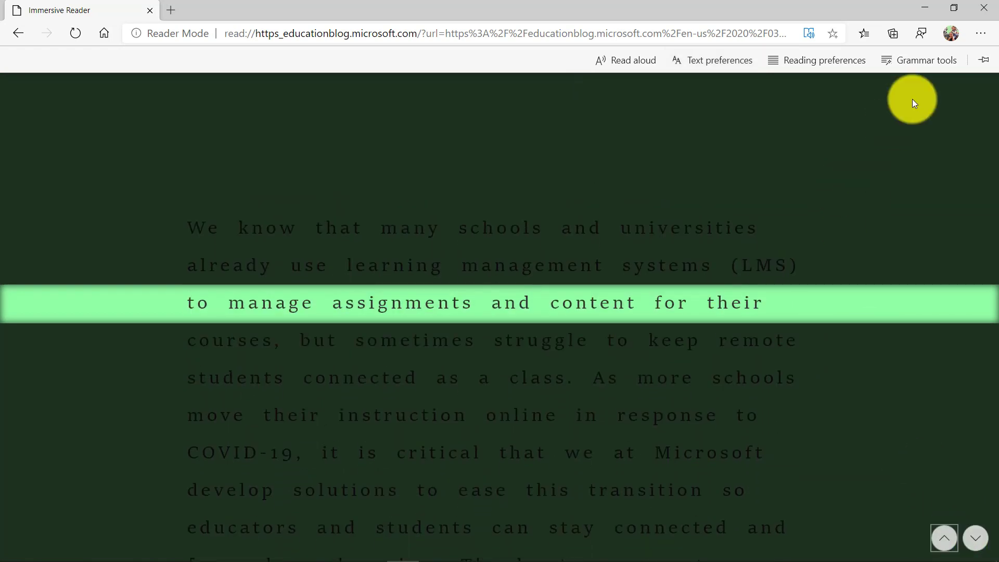
Step: In Grammar tools, colour adverbs gold, switch on adverb and noun highlighting, and close the panel
click(921, 63)
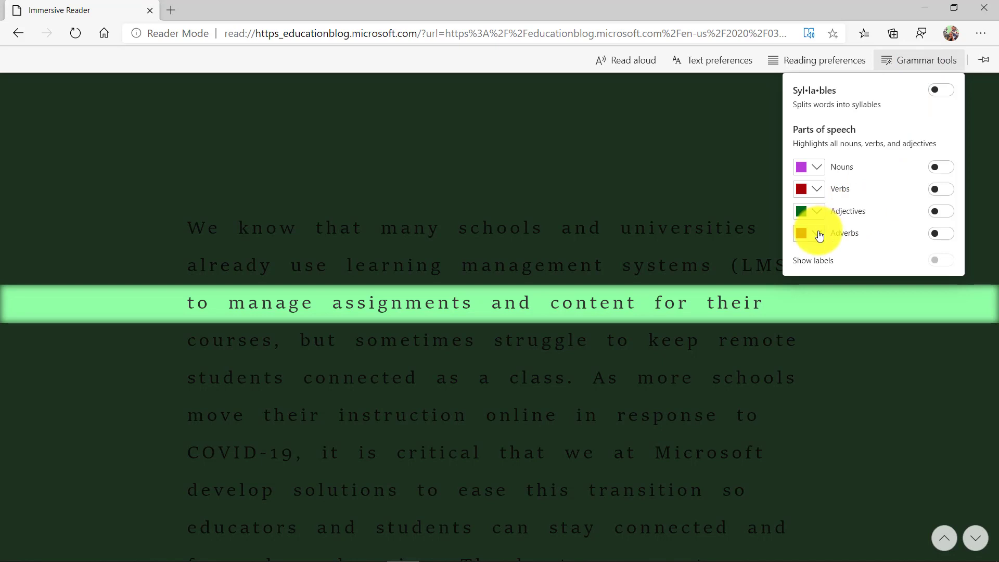
click(818, 234)
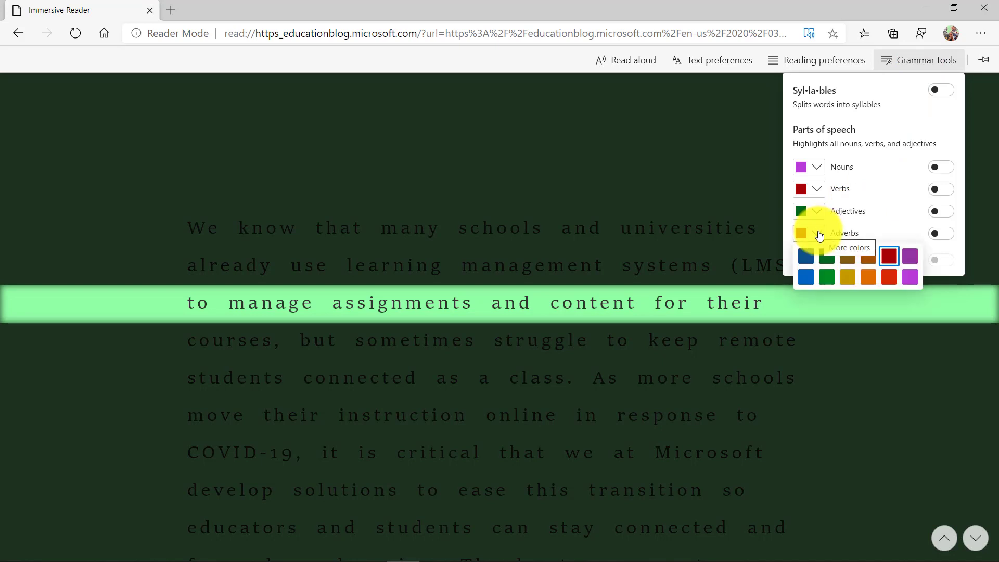
click(946, 235)
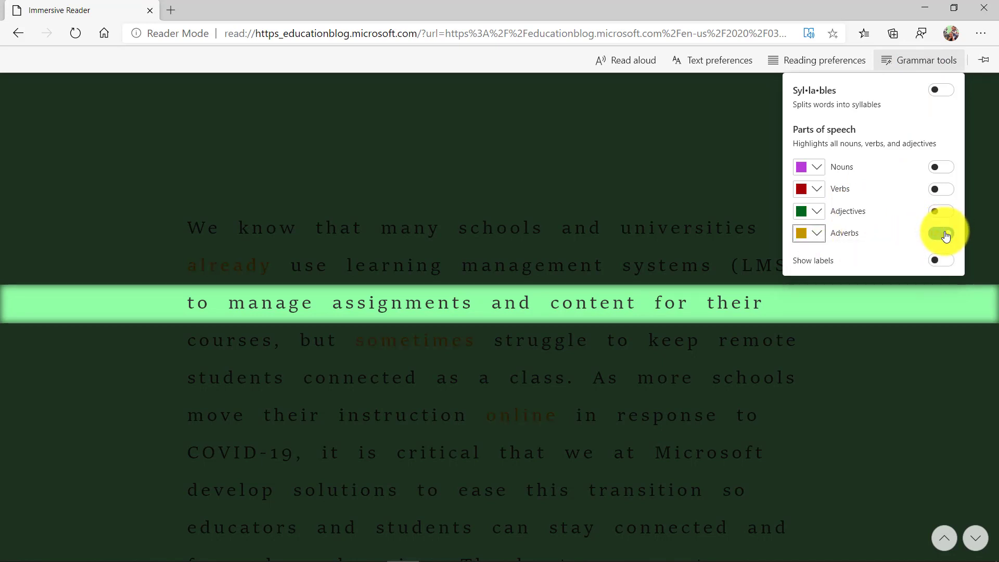
click(943, 168)
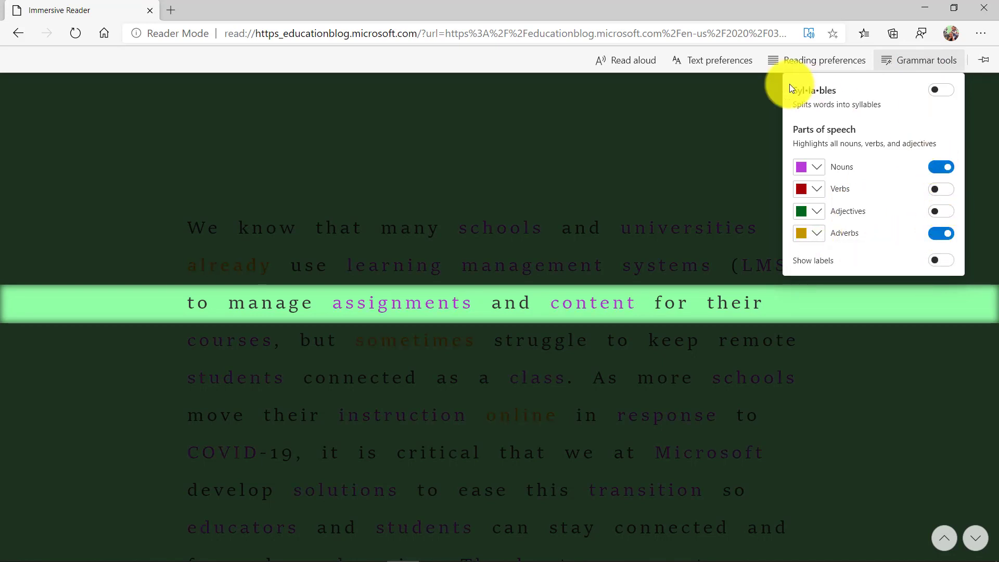
click(720, 118)
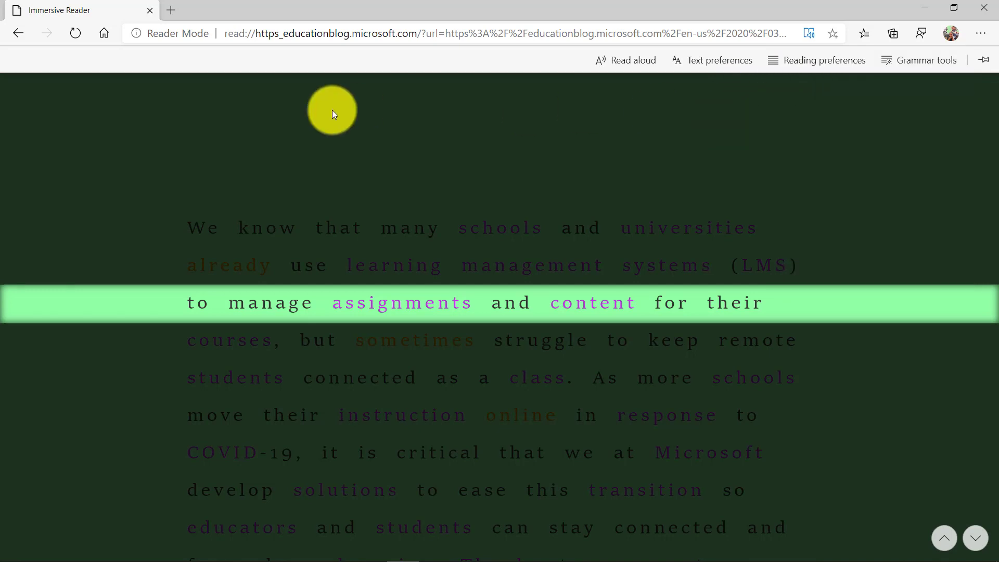
Step: Exit Immersive Reader, select the Canvas by Instructure paragraph and step 1, and right-click the selection
click(809, 34)
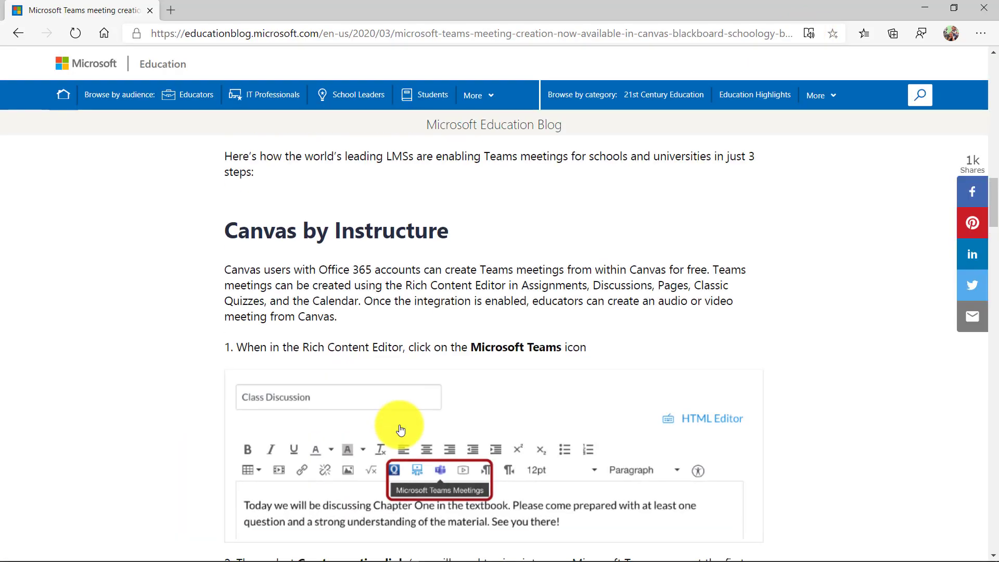
drag(591, 348, 229, 270)
right_click(277, 284)
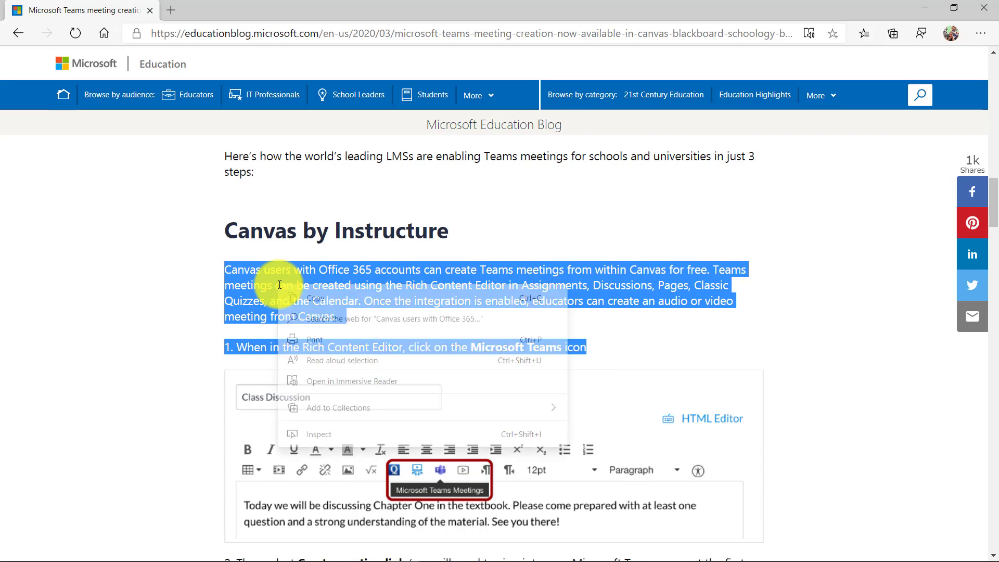